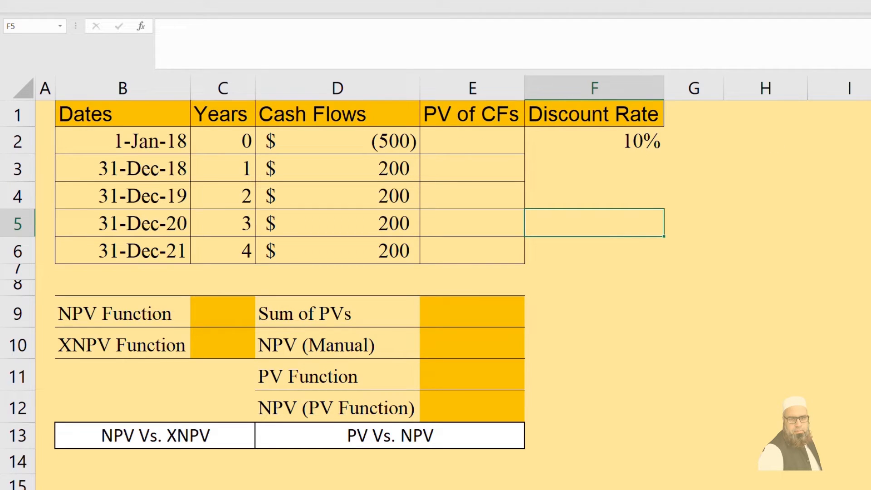
# Link the year 0 present value in E2 to the initial cash flow with =D2
pyautogui.click(668, 389)
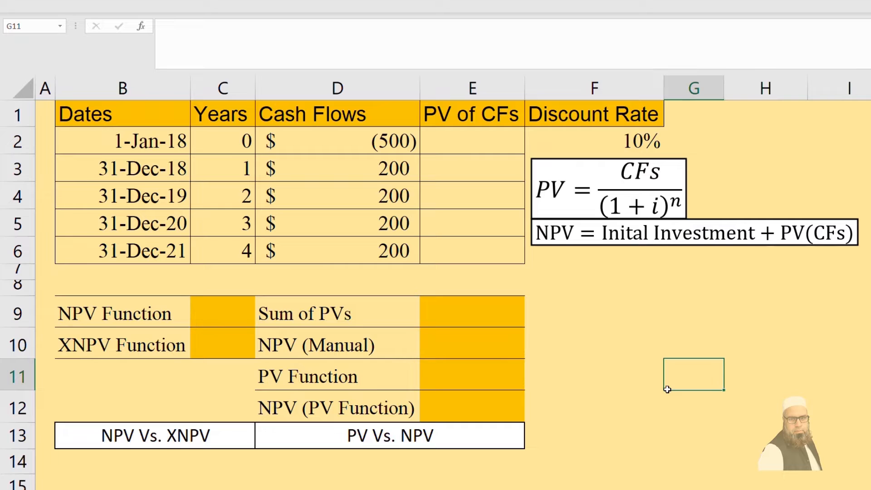
pyautogui.click(430, 136)
pyautogui.write('=')
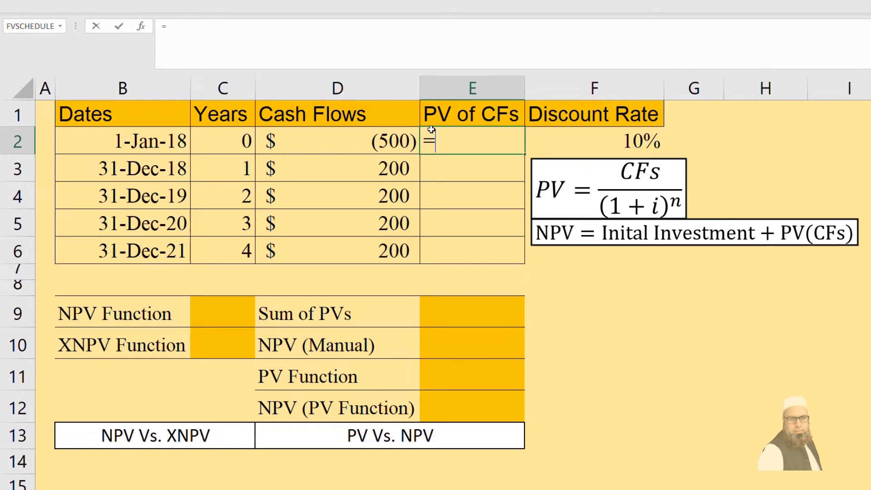
pyautogui.click(393, 137)
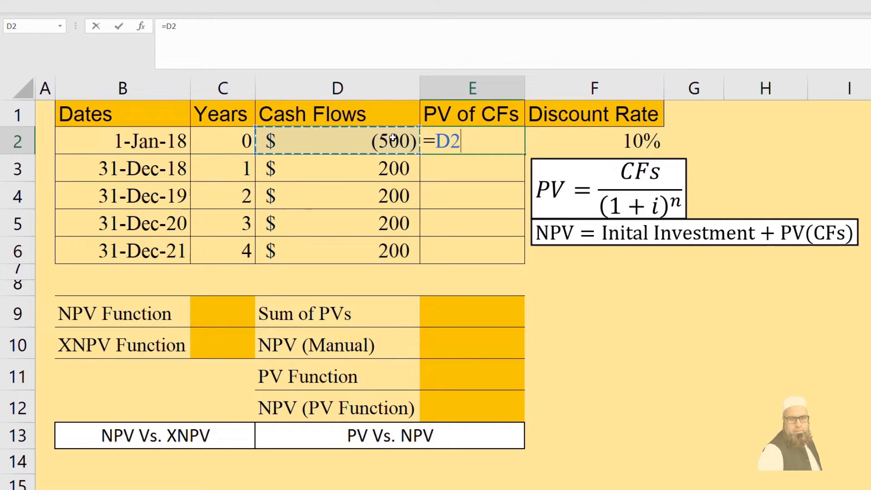
pyautogui.press('Return')
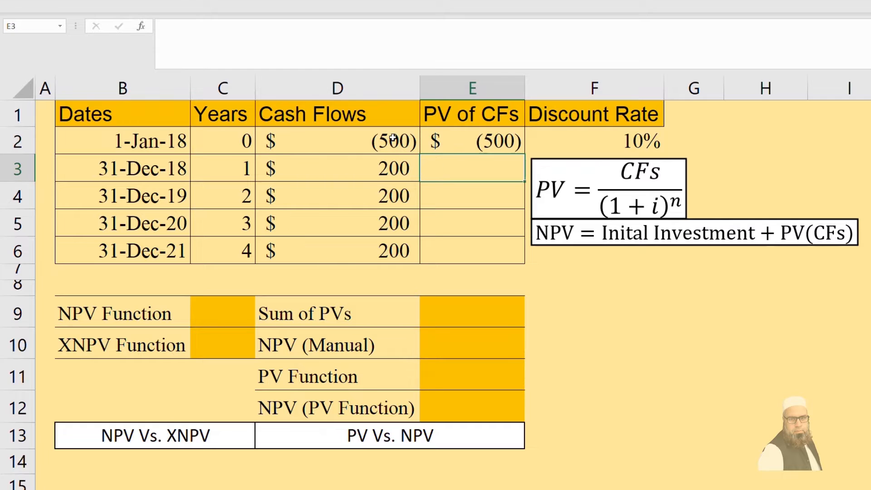
# Calculate the year 1 present value in E3 with =D3/(1+$F$2)^C3, keeping the discount rate reference absolute
pyautogui.write('=')
pyautogui.click(375, 168)
pyautogui.write('/')
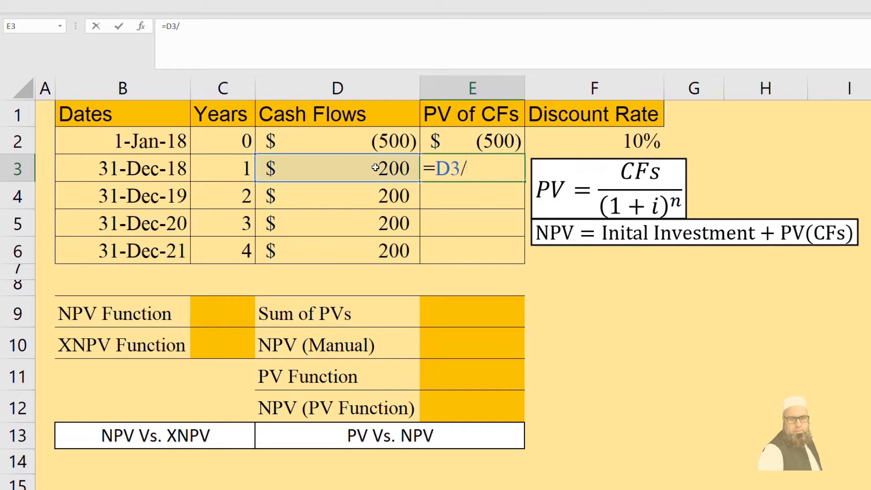
pyautogui.write('(1+')
pyautogui.click(601, 146)
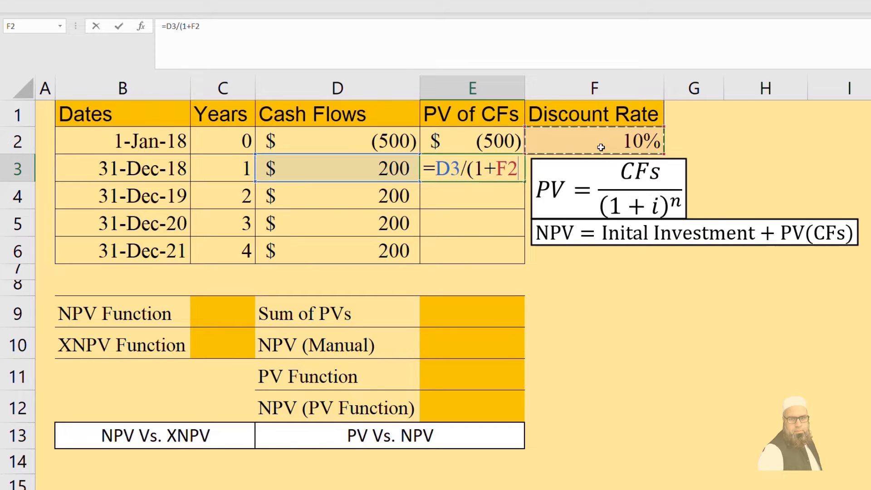
pyautogui.press('F4')
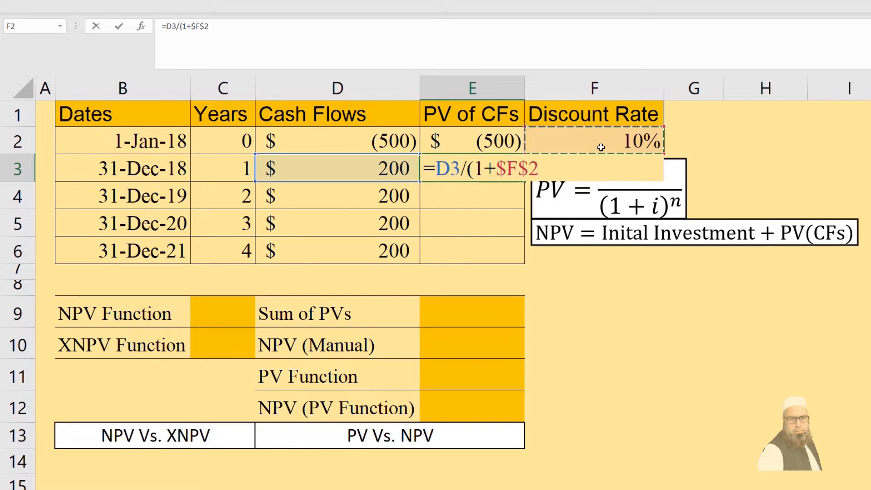
pyautogui.write(')^')
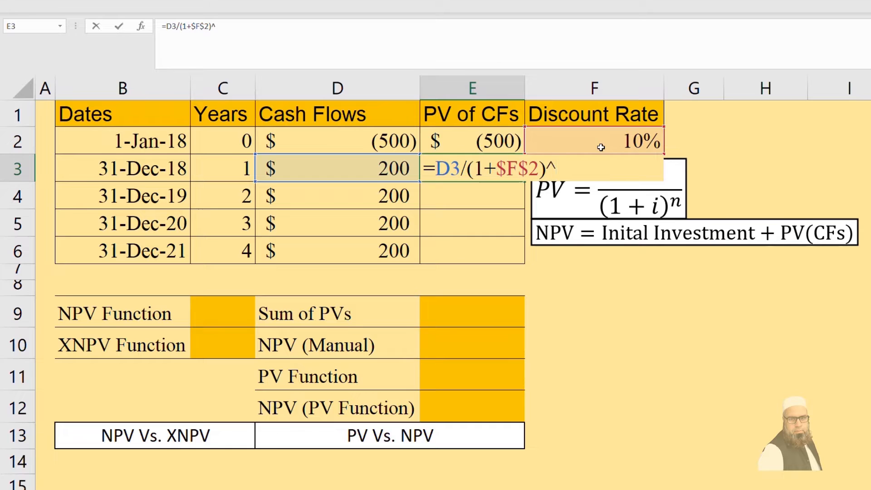
pyautogui.click(223, 168)
pyautogui.press('Return')
# Fill the present value formula from E3 down through E6 and check the copied formula in E6
pyautogui.click(513, 175)
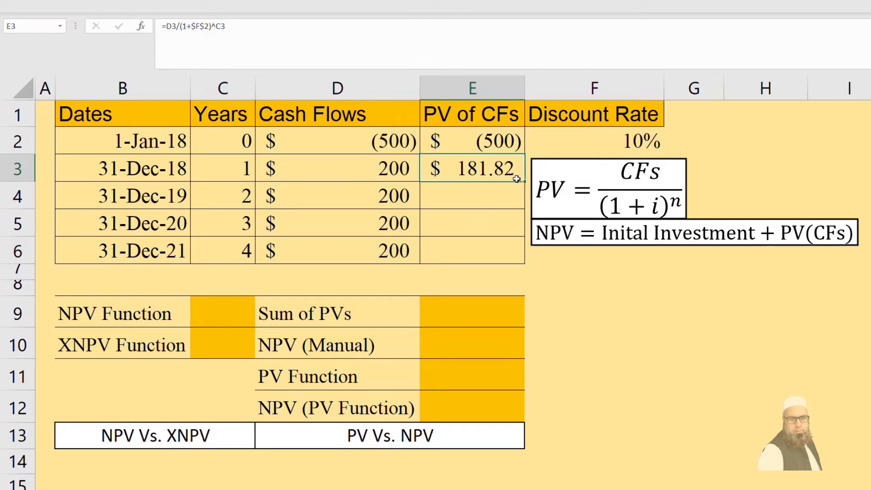
pyautogui.moveTo(527, 180); pyautogui.dragTo(533, 263)
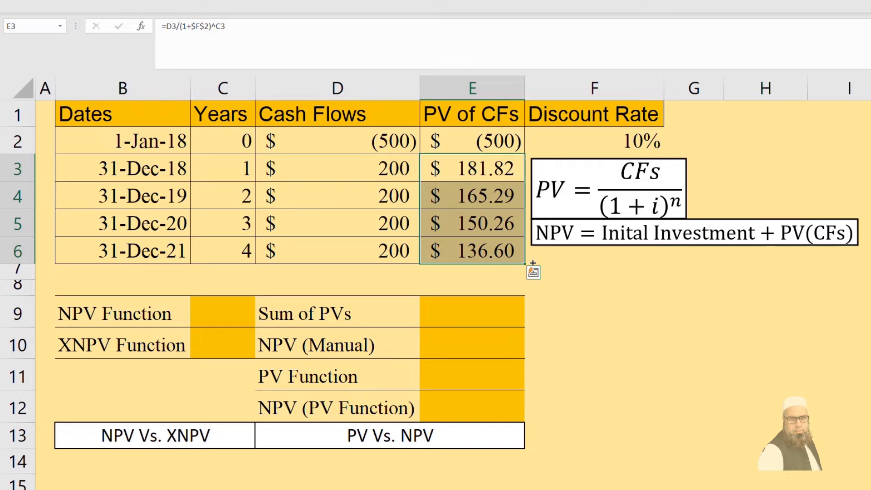
pyautogui.doubleClick(473, 249)
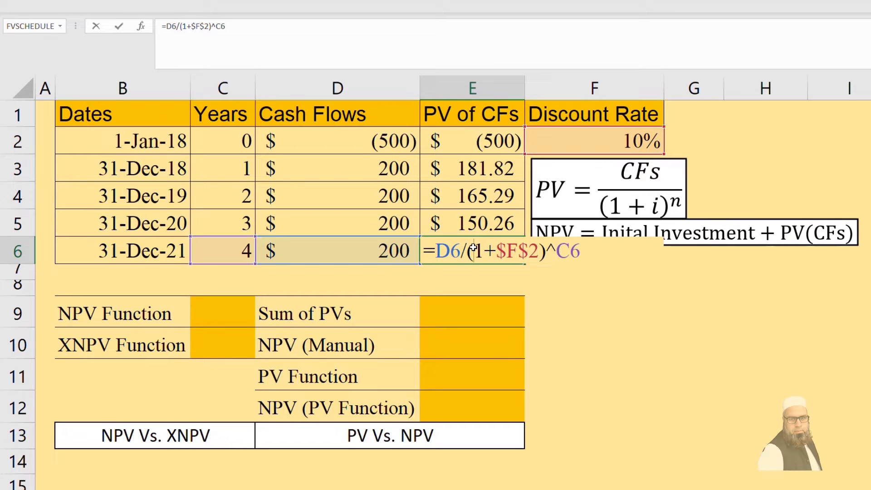
pyautogui.press('Return')
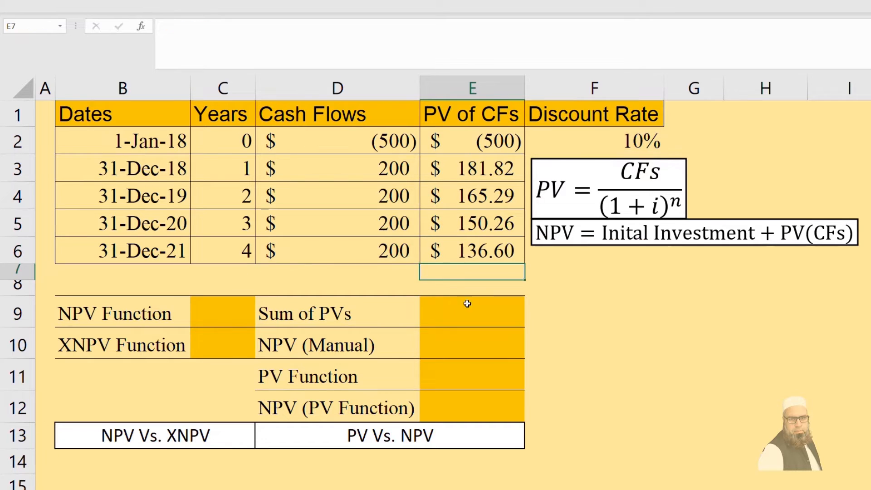
# Total the present values for years 1 to 4 in the Sum of PVs cell E9 with =SUM(E3:E6)
pyautogui.click(465, 312)
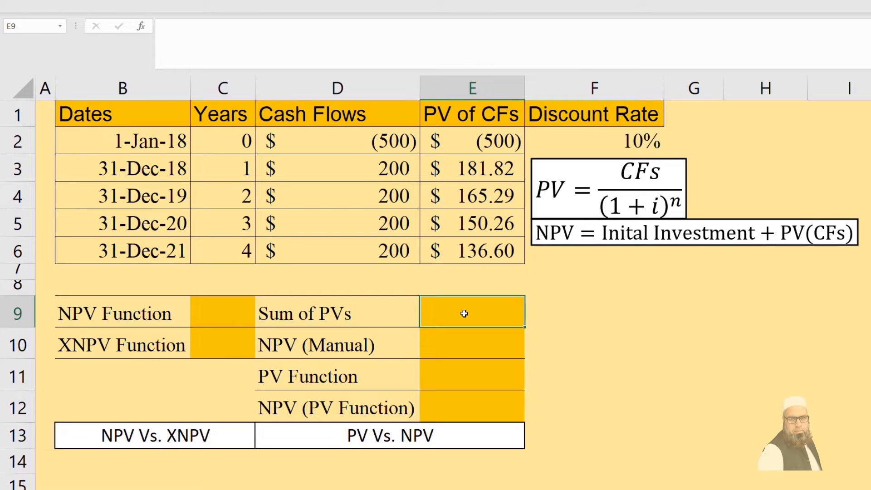
pyautogui.write('=sum')
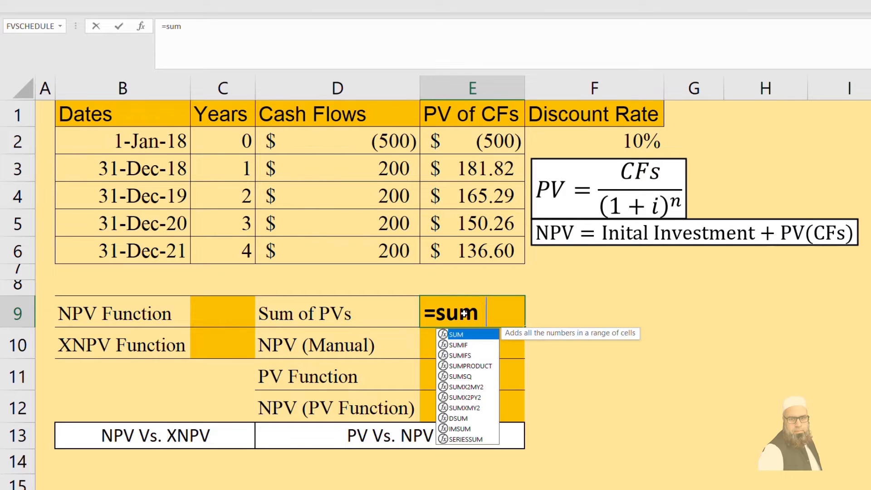
pyautogui.write('(')
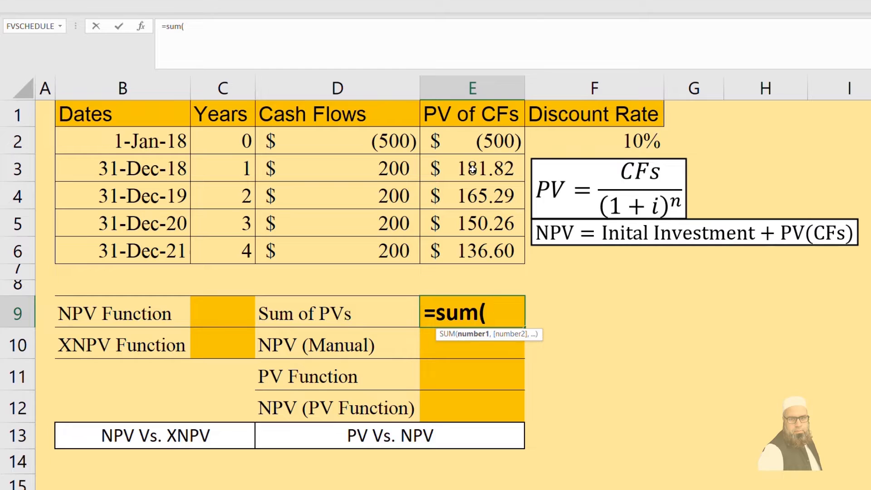
pyautogui.moveTo(472, 170); pyautogui.dragTo(487, 252)
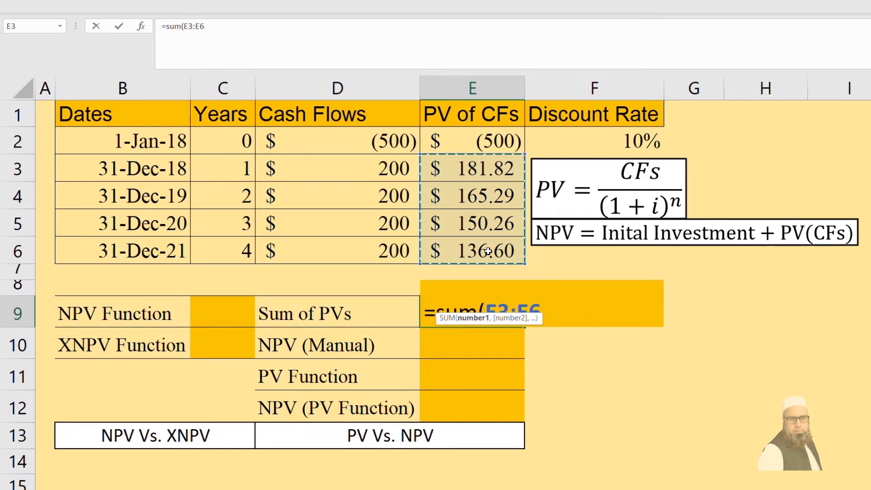
pyautogui.write(')')
pyautogui.press('Return')
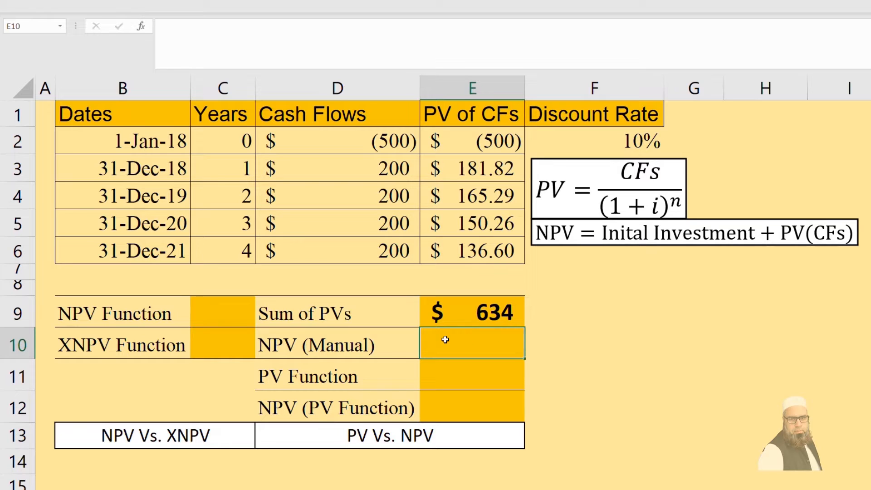
# Calculate NPV (Manual) in E10 by adding the initial investment to the sum of PVs with =E2+E9
pyautogui.write('=')
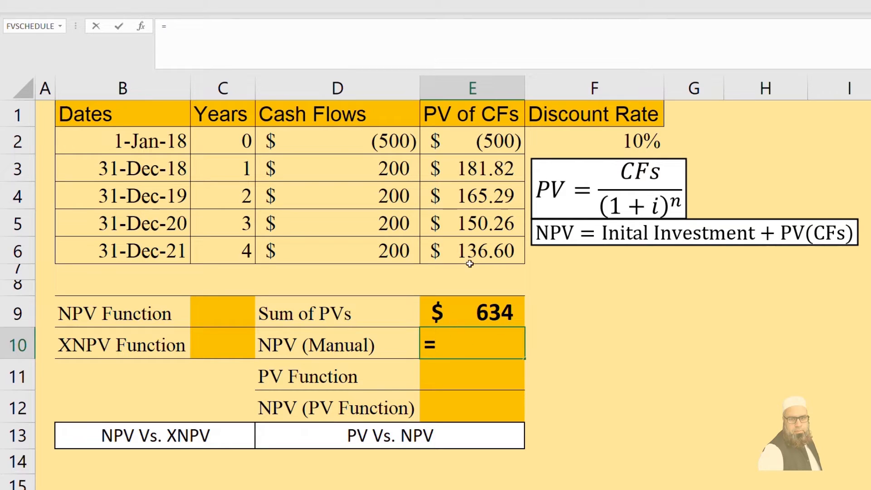
pyautogui.click(499, 135)
pyautogui.write('+')
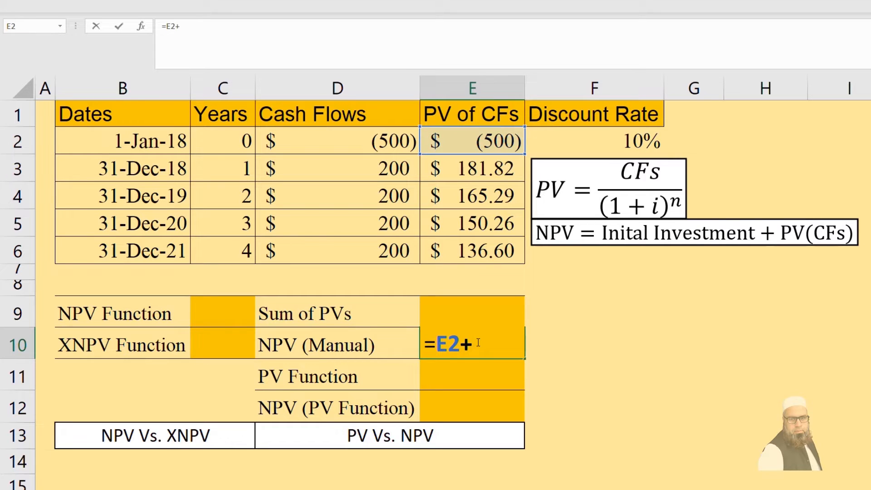
pyautogui.write('E')
pyautogui.write('9')
pyautogui.press('Return')
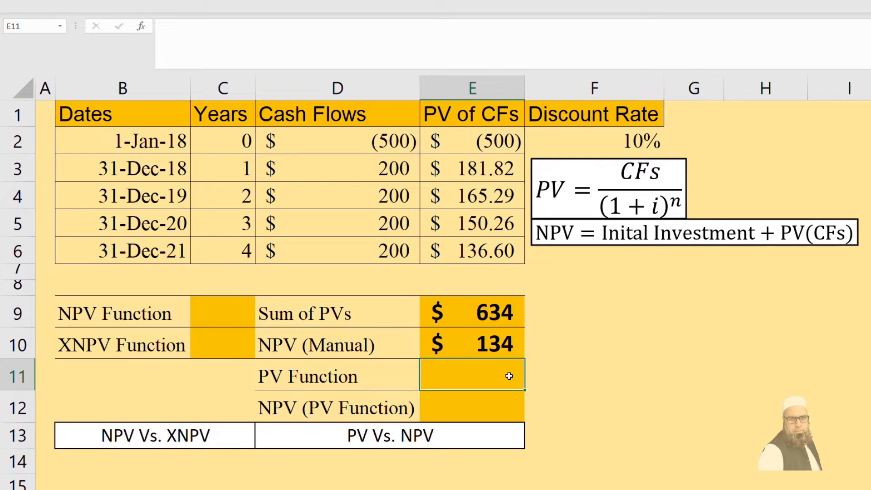
pyautogui.click(549, 350)
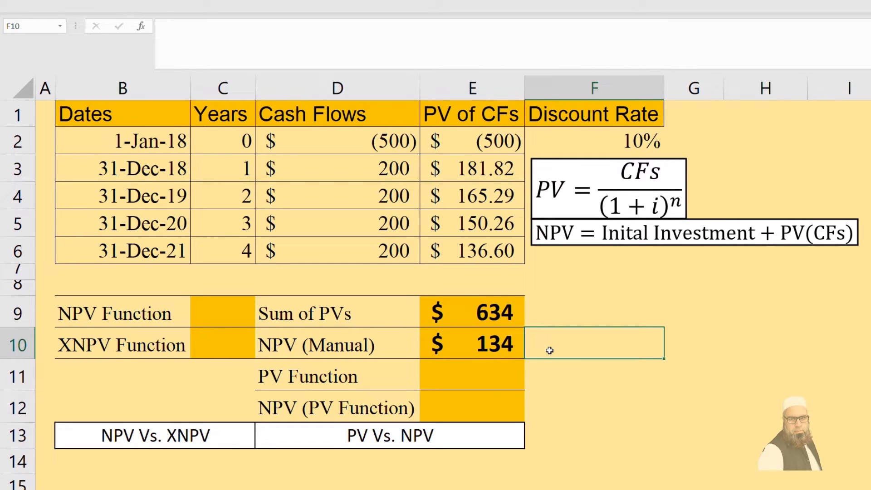
pyautogui.click(492, 378)
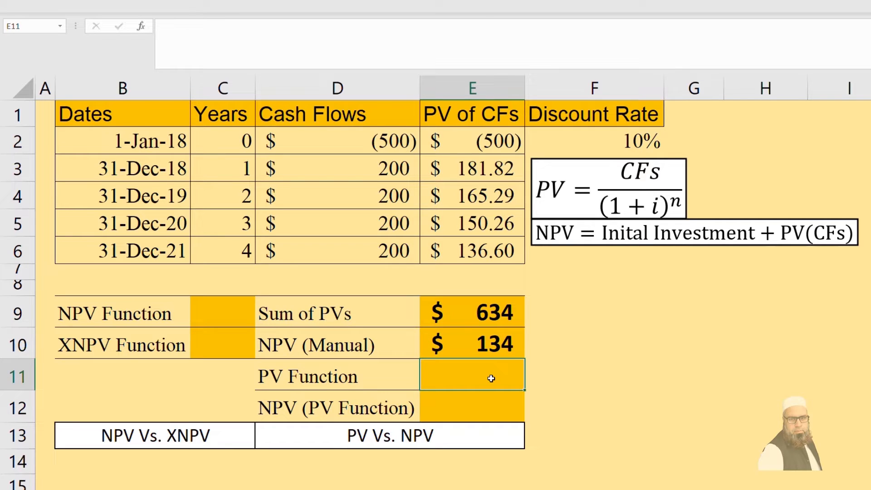
pyautogui.click(550, 425)
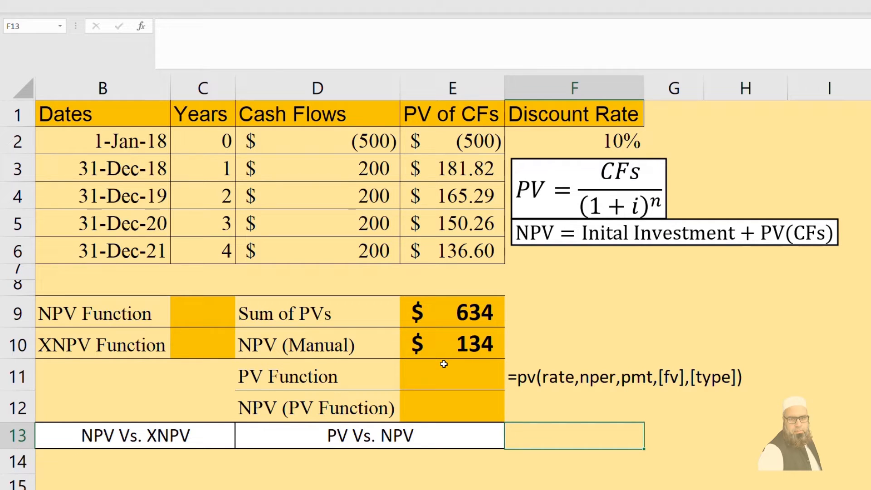
# Calculate the present value in the PV Function cell E11 with =PV(F2,4,D3)
pyautogui.click(443, 366)
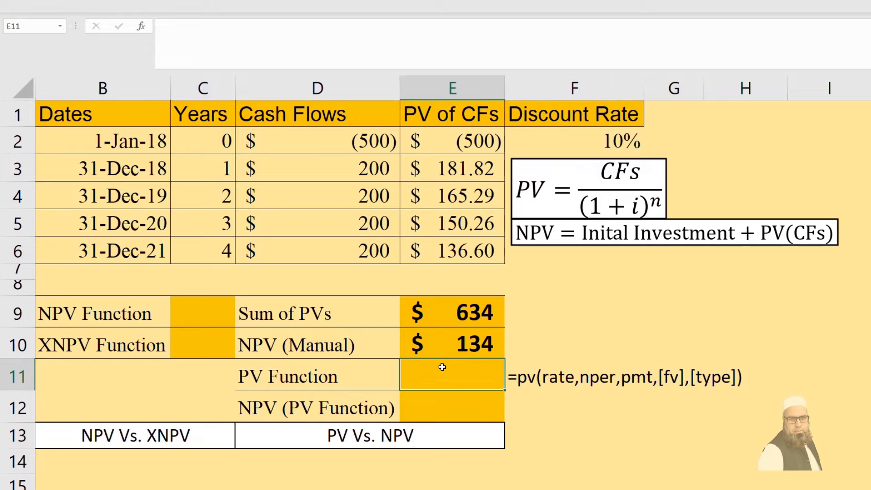
pyautogui.write('=')
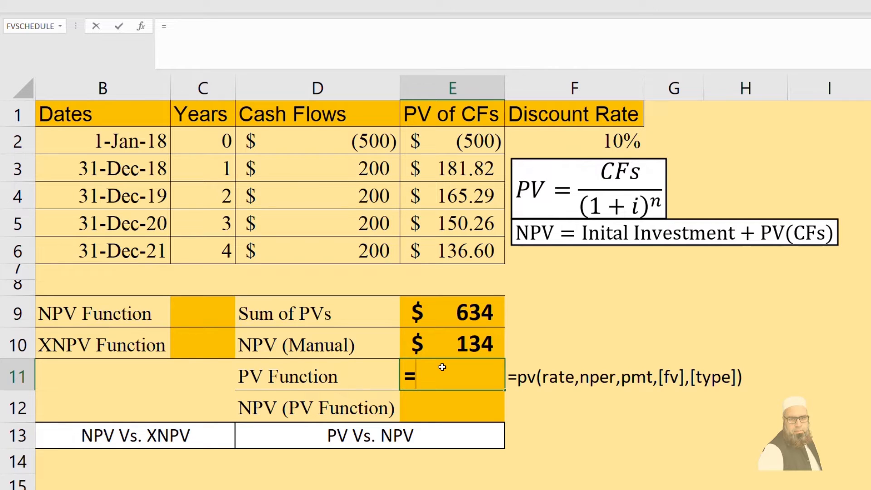
pyautogui.write('pv(')
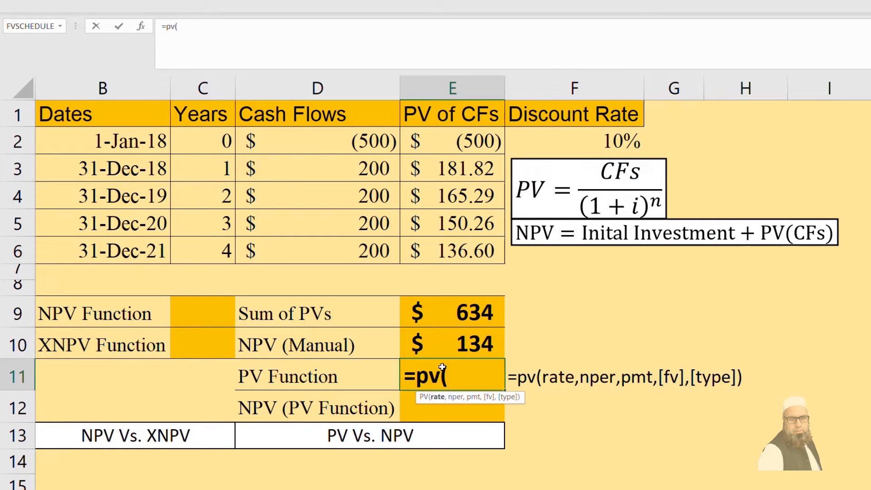
pyautogui.click(582, 147)
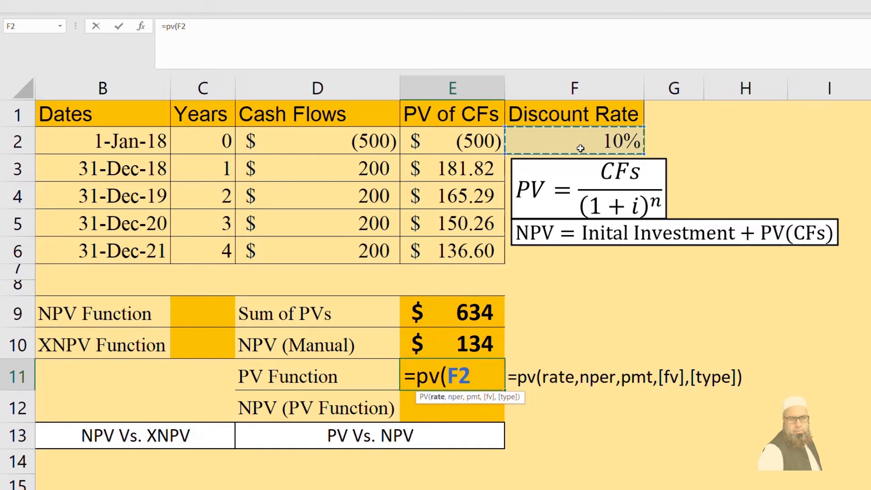
pyautogui.write(',4')
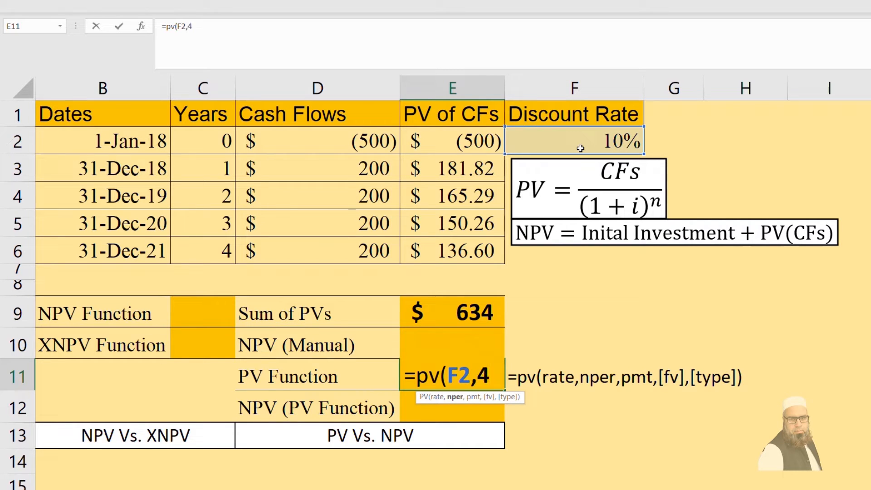
pyautogui.write(',')
pyautogui.click(338, 171)
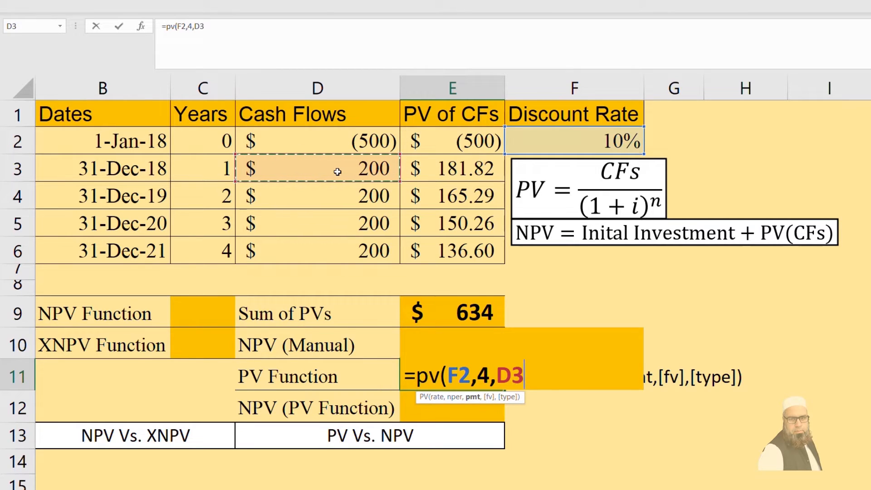
pyautogui.write(')')
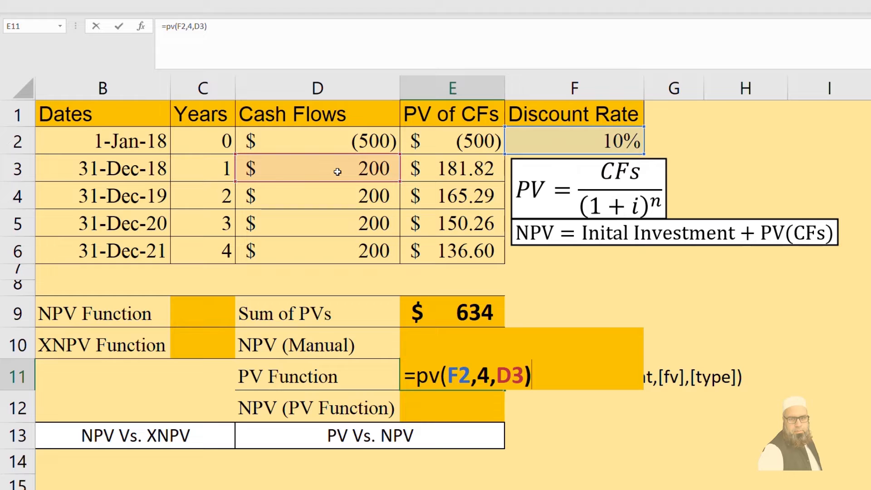
pyautogui.press('Return')
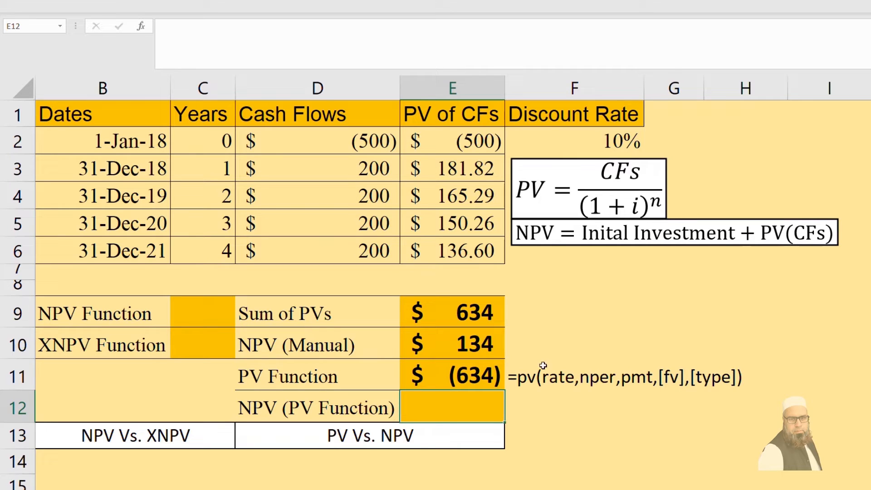
# Reverse the sign of the PV result in E11 by changing its formula to =-PV(F2,4,D3)
pyautogui.doubleClick(421, 378)
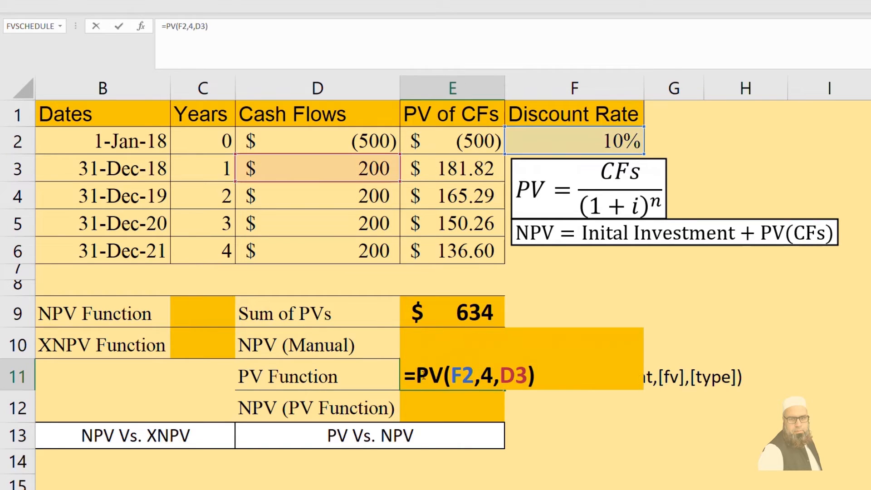
pyautogui.write('-')
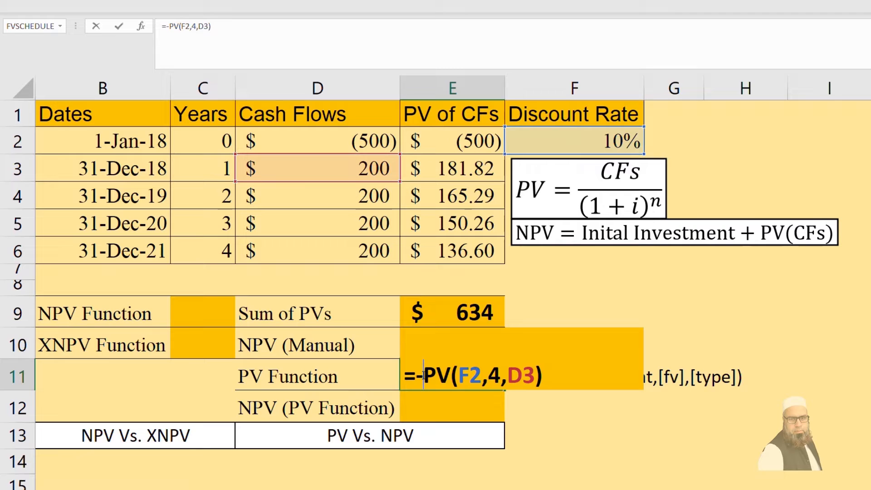
pyautogui.press('Return')
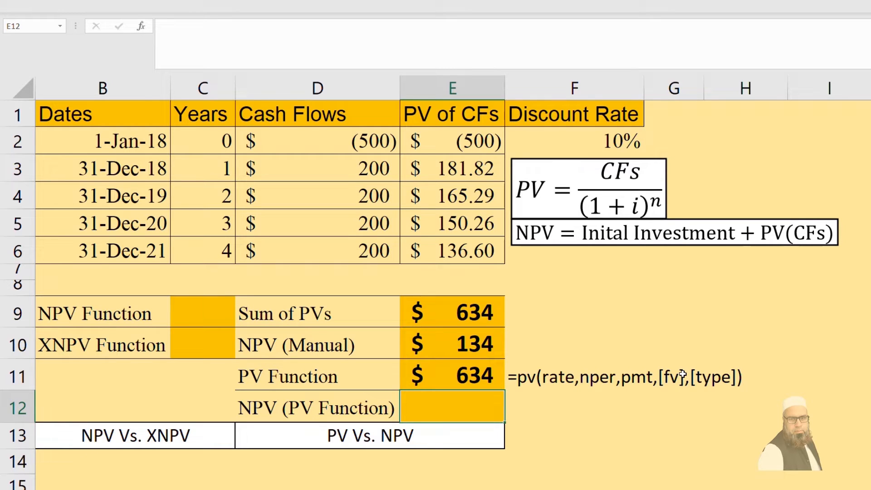
# Calculate NPV (PV Function) in E12 by adding the initial investment in D2 to the PV Function result in E11
pyautogui.write('=')
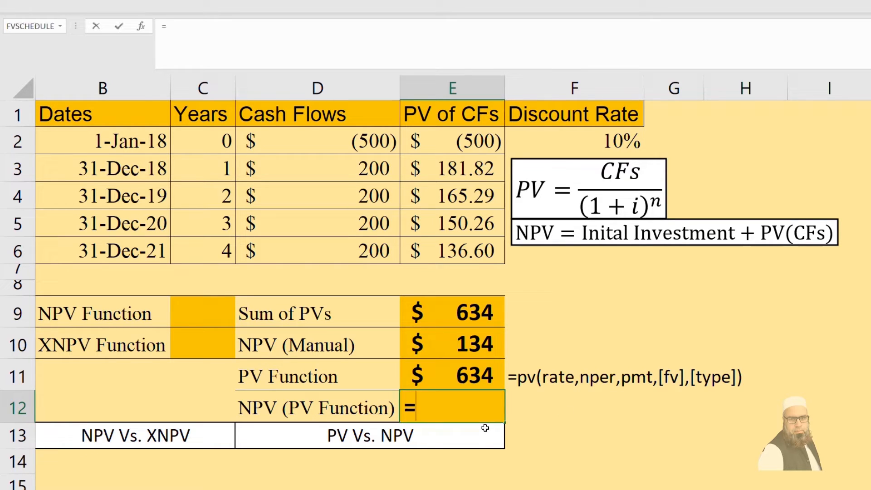
pyautogui.click(370, 152)
pyautogui.write('+')
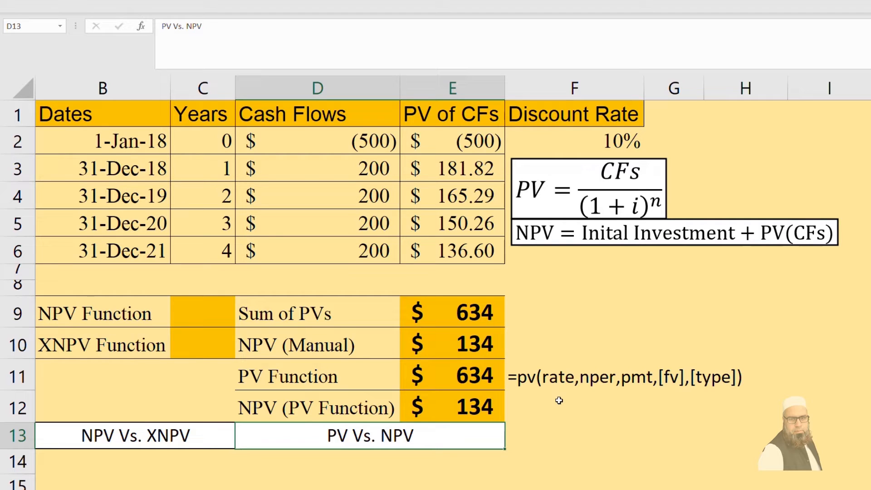
# Calculate the NPV Function cell C9 over all cash flows, including the initial investment, with =NPV(F2,D2:D6)
pyautogui.click(192, 312)
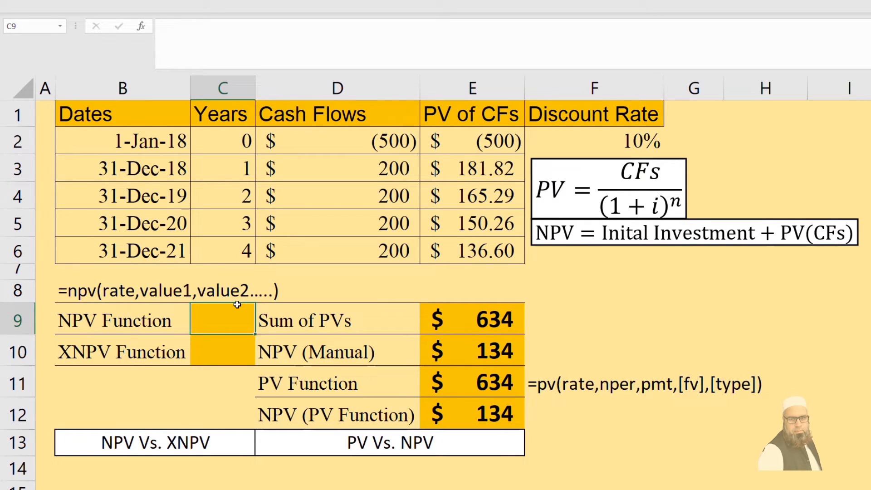
pyautogui.write('=')
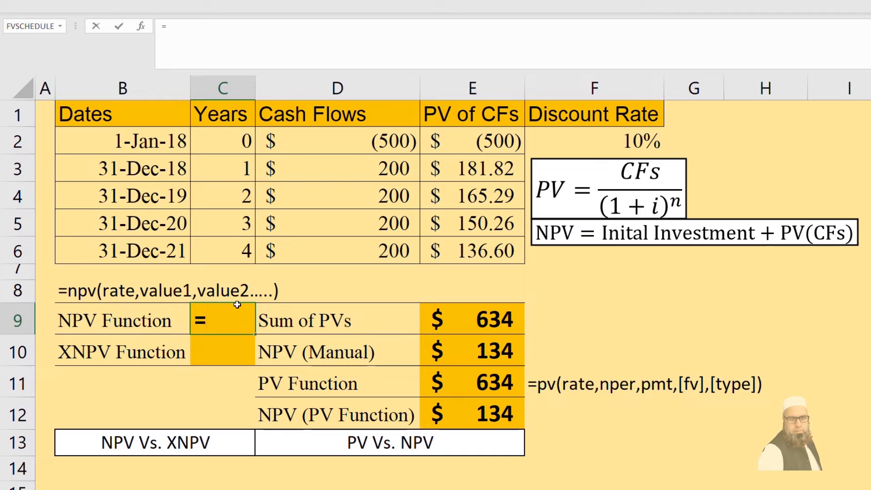
pyautogui.write('npv')
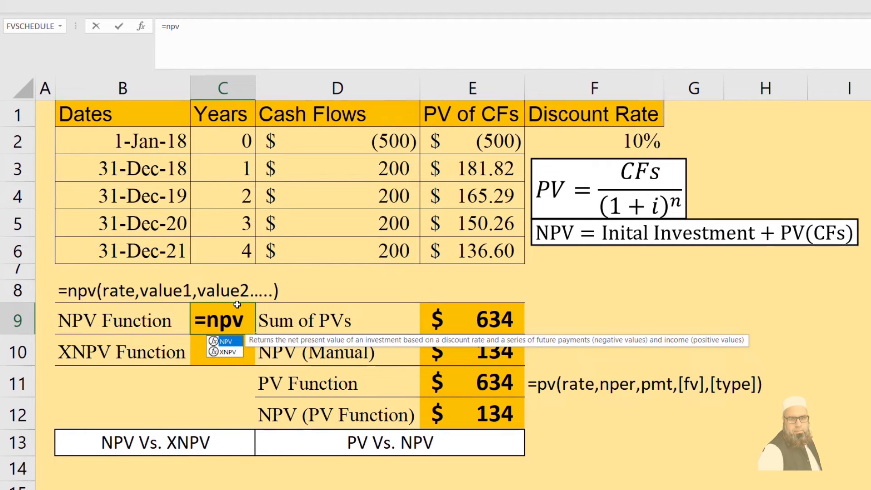
pyautogui.write('(')
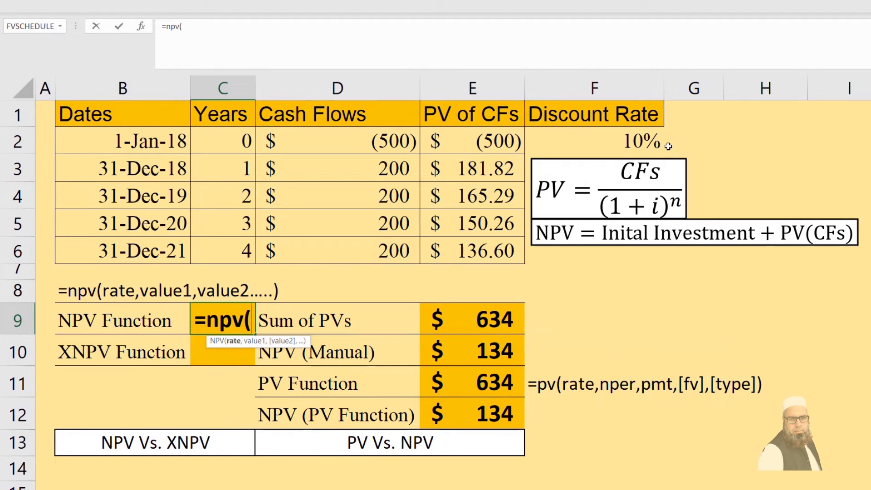
pyautogui.click(629, 146)
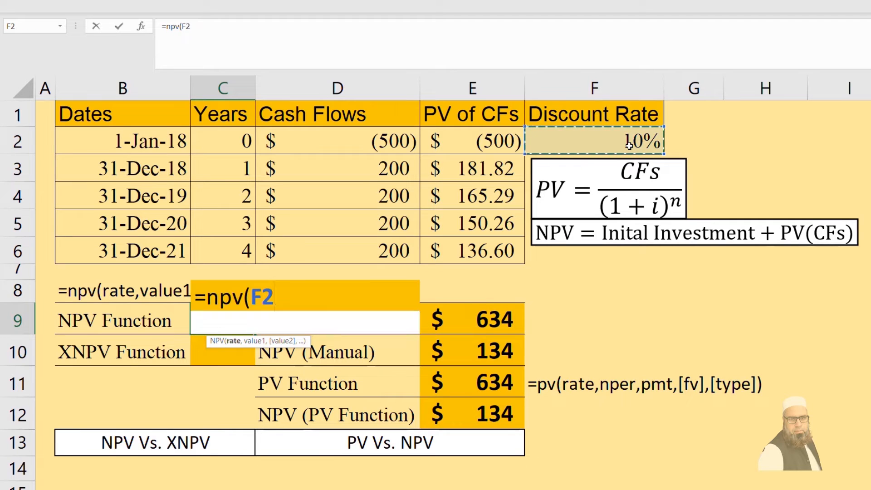
pyautogui.write(',')
pyautogui.moveTo(375, 137); pyautogui.dragTo(396, 243)
pyautogui.write(')')
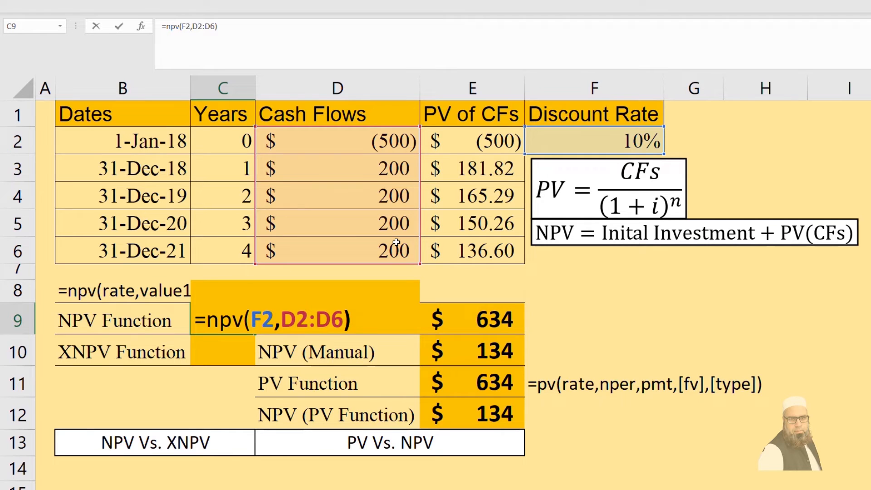
pyautogui.press('Return')
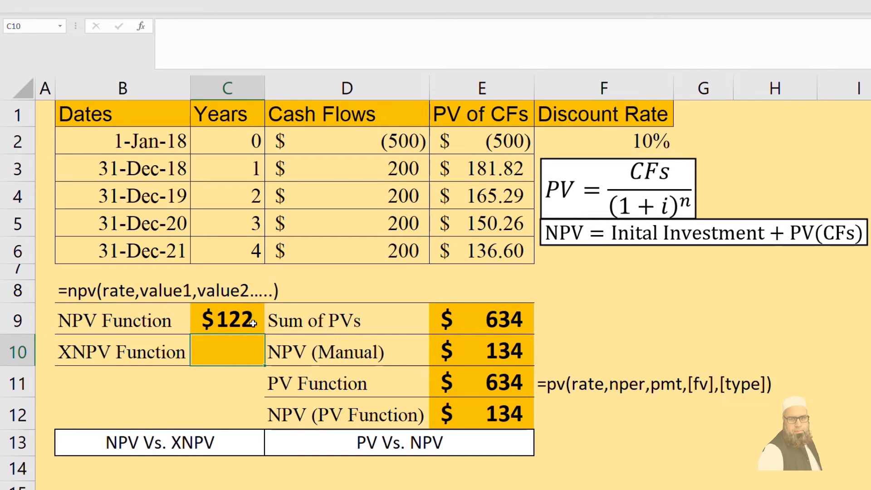
# Replace the formula in C9 with =NPV(F2,D3:D6) so that it covers only the year 1 to 4 cash flows
pyautogui.click(216, 319)
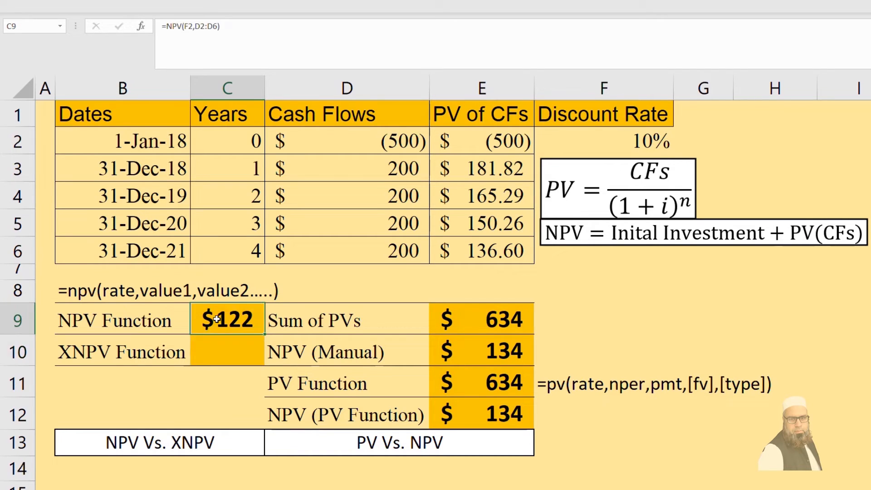
pyautogui.write('=n')
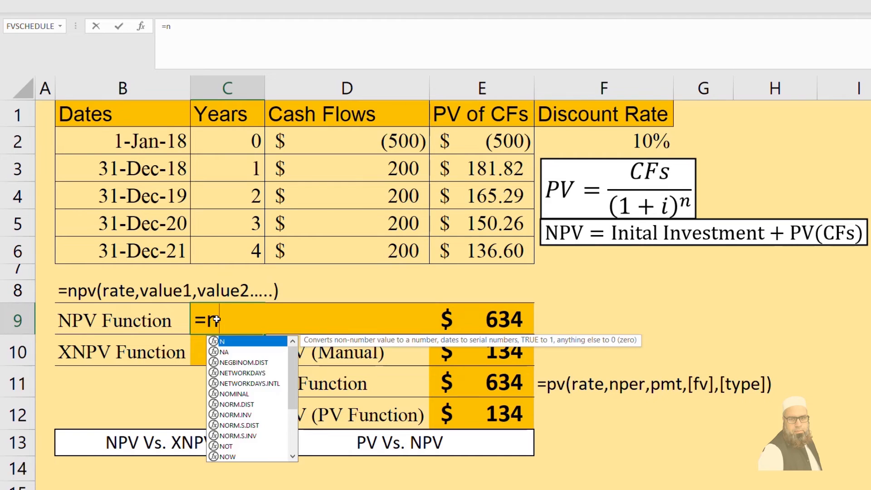
pyautogui.write('pv')
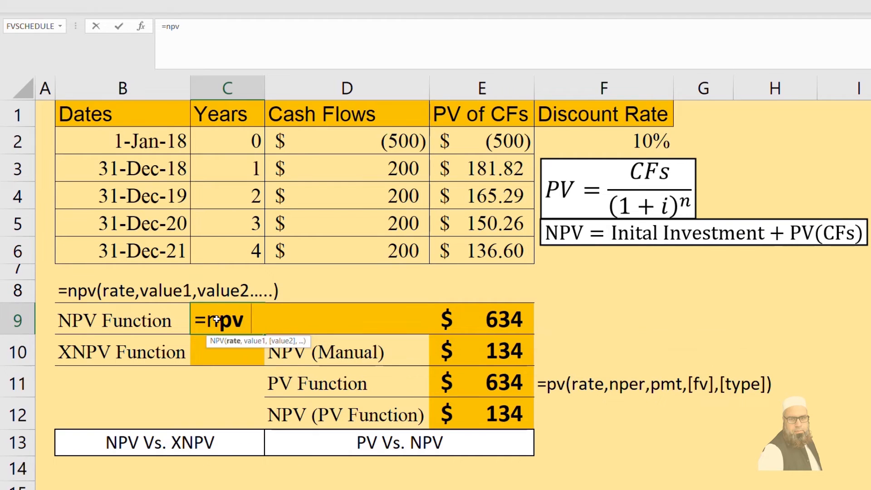
pyautogui.write('(')
pyautogui.click(587, 135)
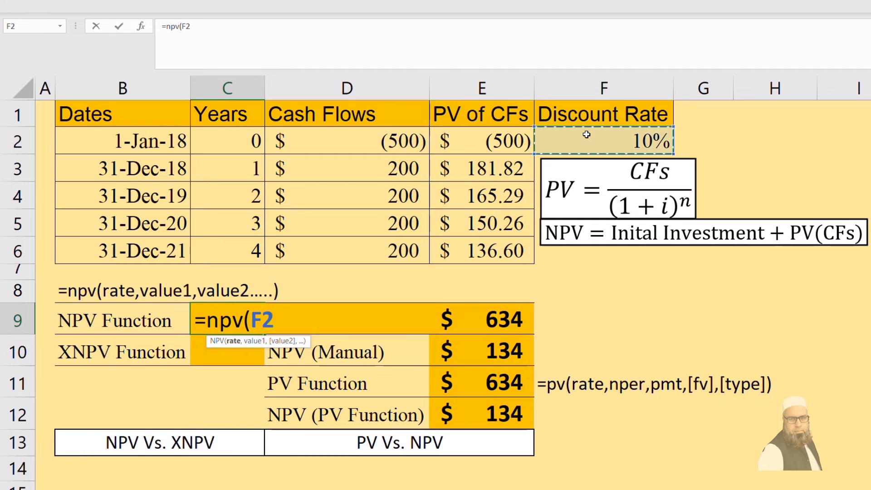
pyautogui.write(',')
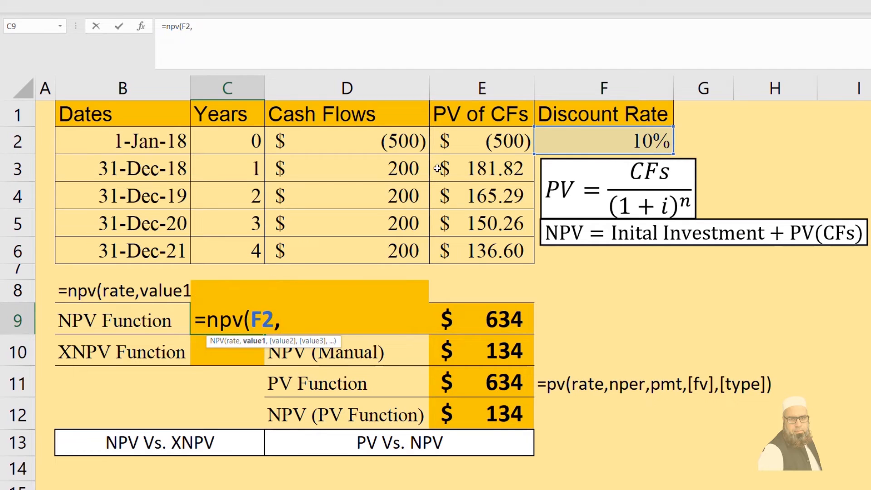
pyautogui.moveTo(399, 166); pyautogui.dragTo(400, 241)
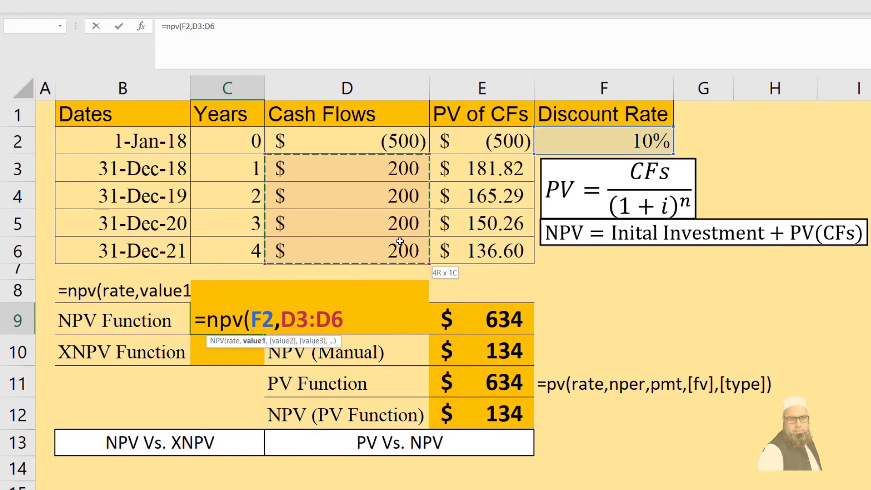
pyautogui.press('Return')
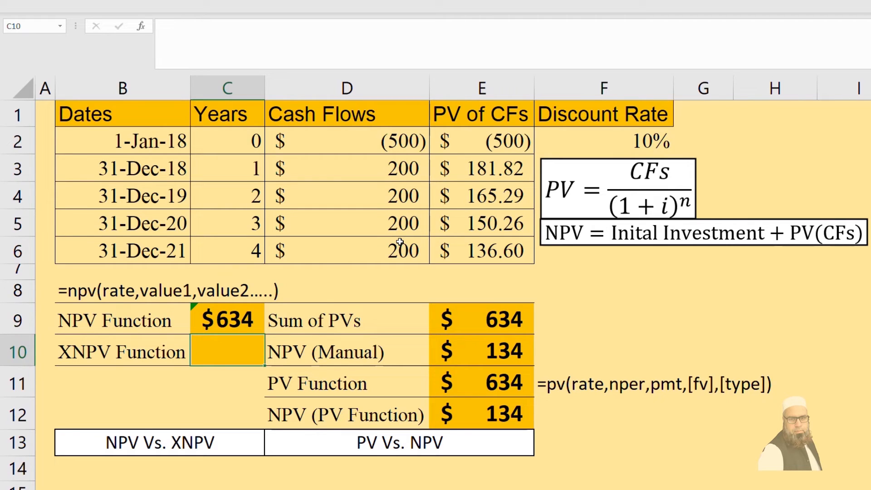
# Add the initial investment to the NPV formula in C9, making it =D2+NPV(F2,D3:D6)
pyautogui.doubleClick(207, 320)
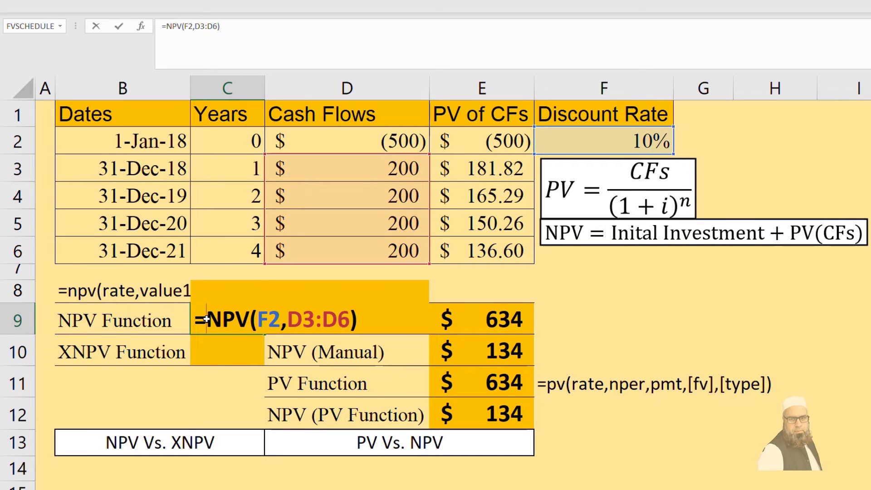
pyautogui.click(377, 147)
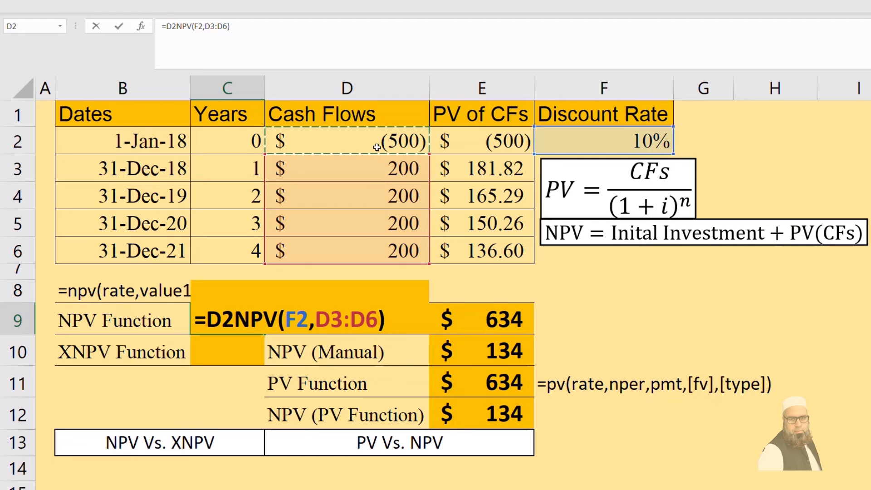
pyautogui.write('+')
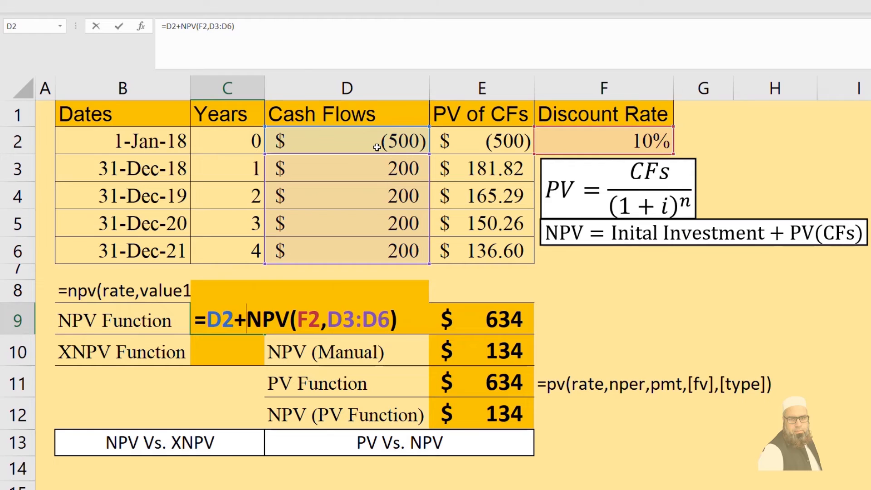
pyautogui.press('Return')
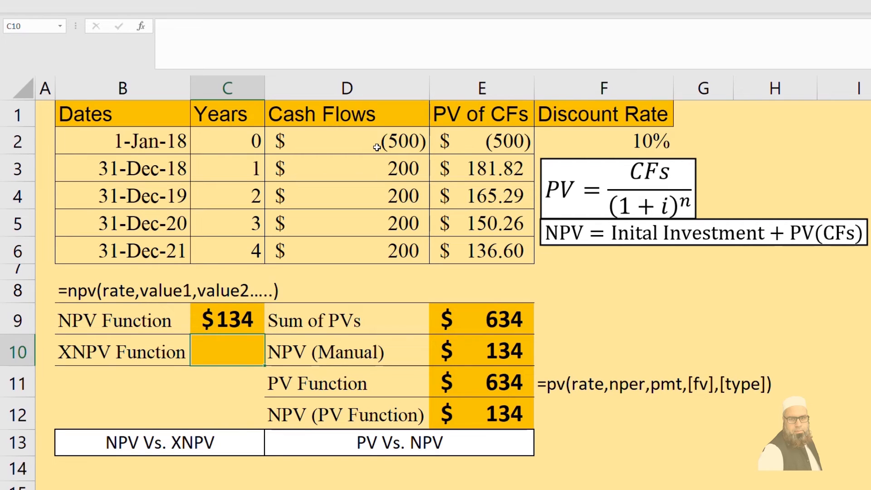
pyautogui.press('Down')
pyautogui.press('Right')
pyautogui.press('Right')
pyautogui.press('Right')
pyautogui.press('Right')
pyautogui.press('Right')
pyautogui.press('Right')
pyautogui.press('Right')
pyautogui.press('Right')
pyautogui.press('Right')
pyautogui.press('Right')
pyautogui.press('Right')
pyautogui.press('Right')
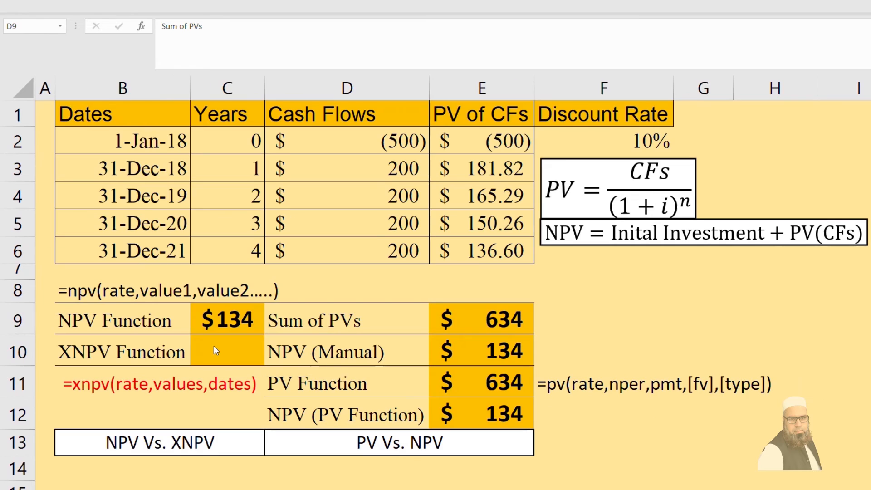
pyautogui.press('Up')
pyautogui.press('Right')
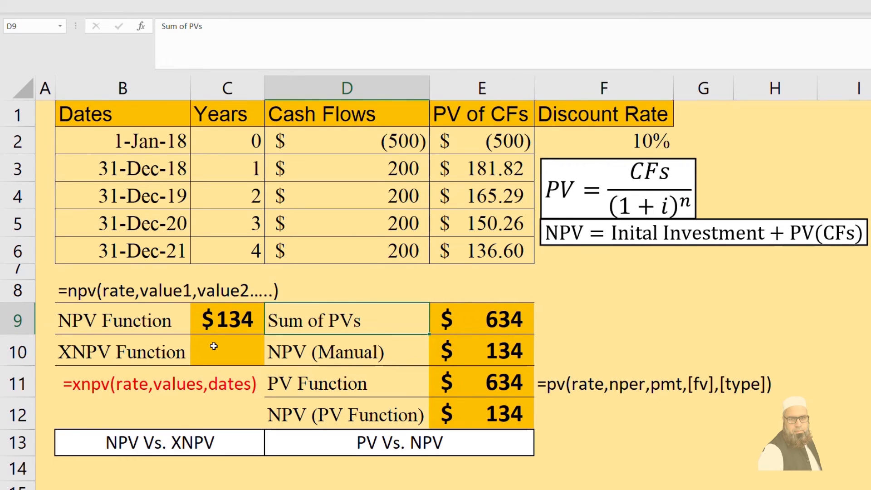
# Calculate the date-based net present value in the XNPV Function cell C10 with =XNPV(F2,D2:D6,B2:B6)
pyautogui.click(229, 351)
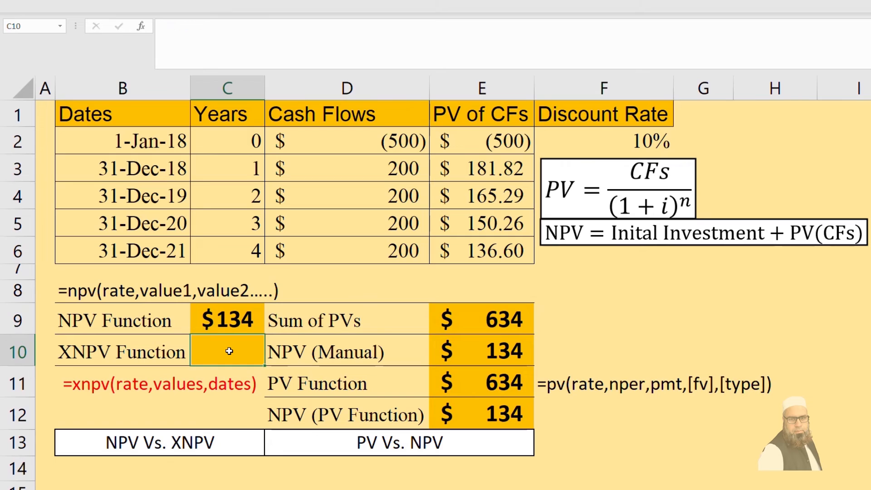
pyautogui.write('=')
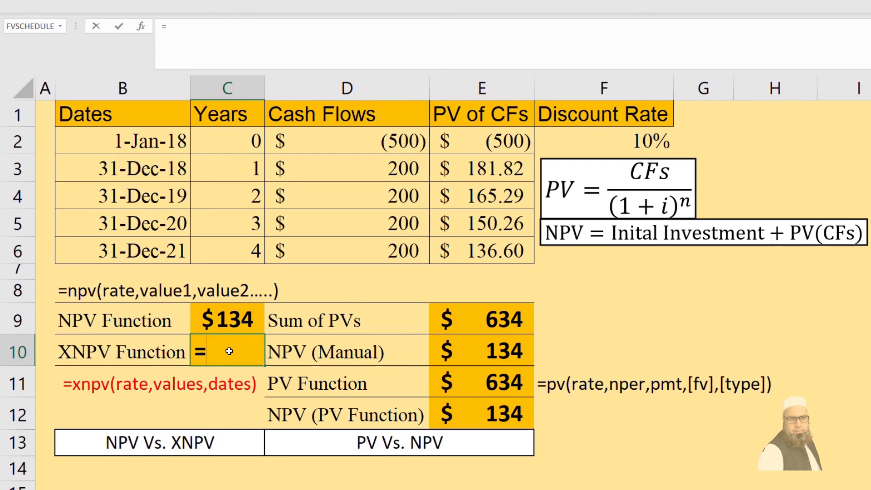
pyautogui.write('xnpv(')
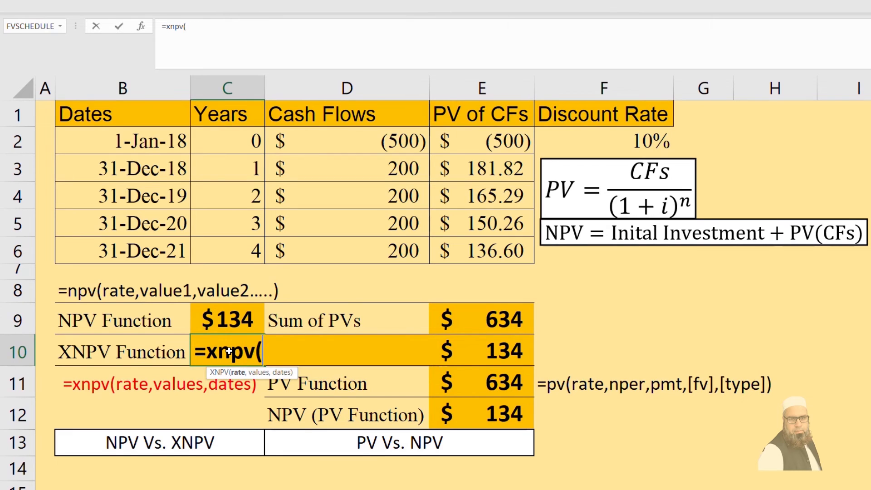
pyautogui.click(607, 149)
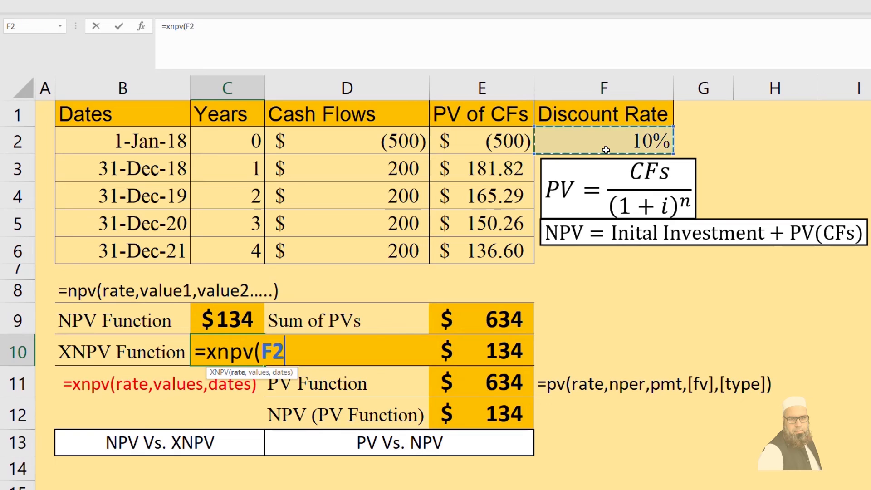
pyautogui.write(',')
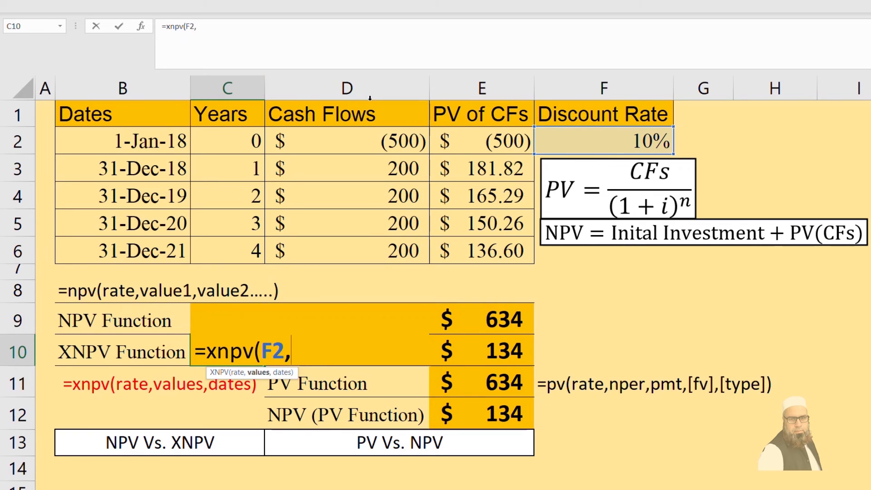
pyautogui.moveTo(336, 142); pyautogui.dragTo(351, 242)
pyautogui.write(',')
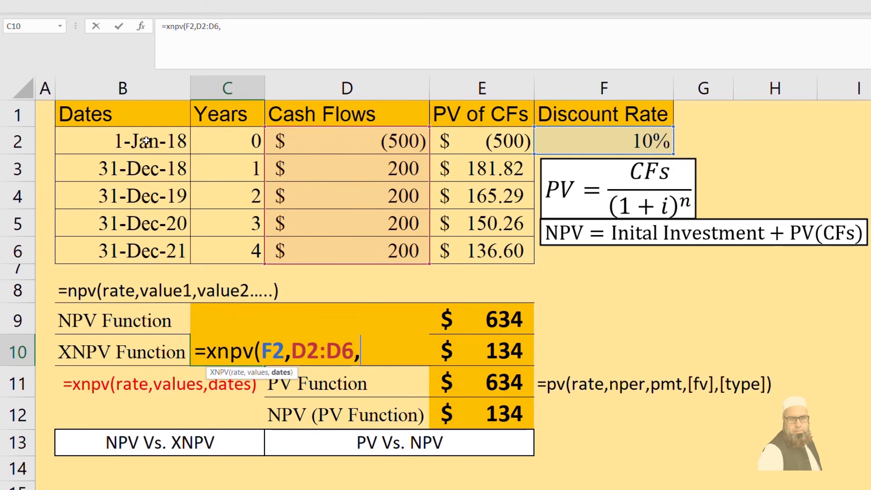
pyautogui.moveTo(147, 142); pyautogui.dragTo(154, 240)
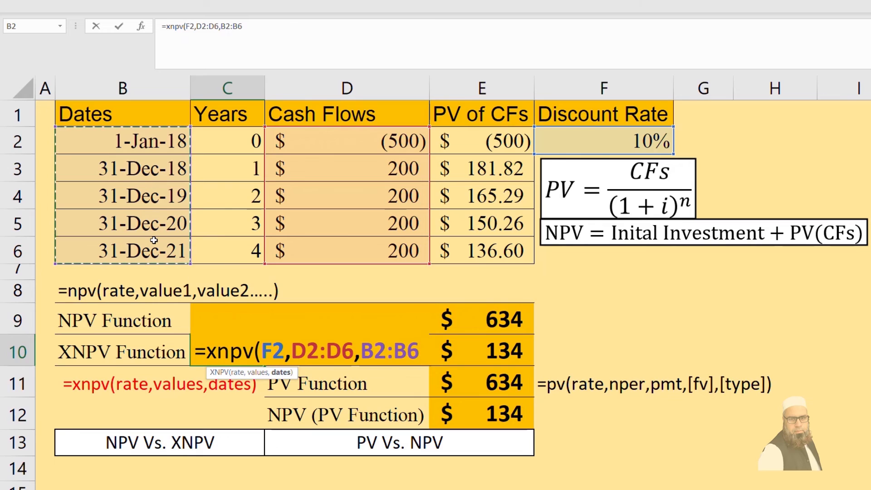
pyautogui.write(')')
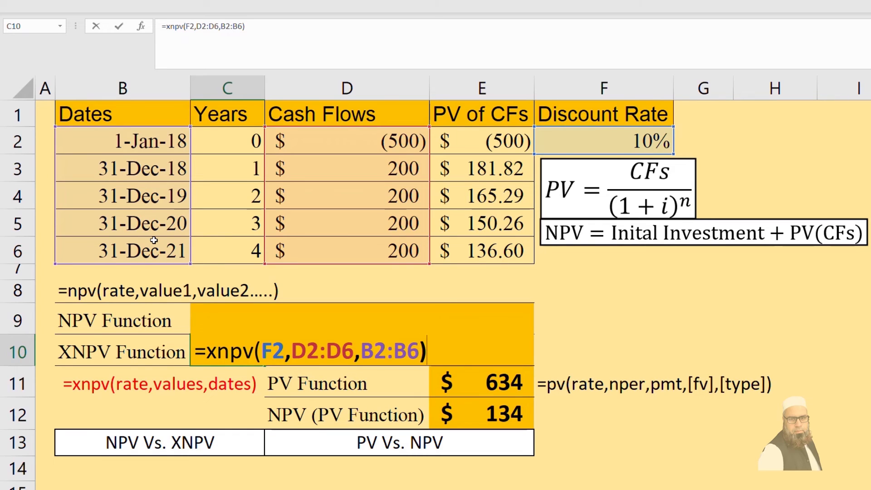
pyautogui.press('Return')
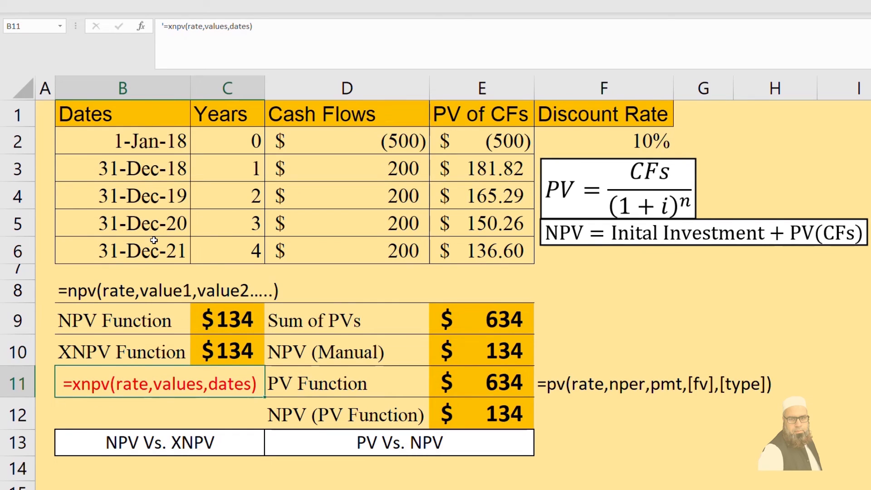